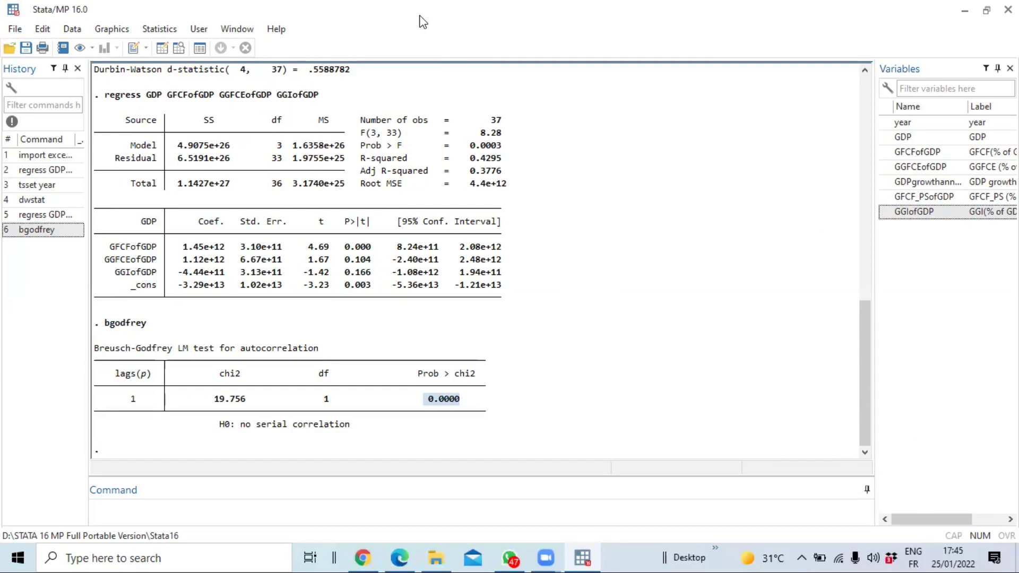
Regress GDP on GFCFofGDP, GGFCEofGDP and GGIofGDP, then highlight the output showing R-squared 0.4295
{"action": "left_click", "coordinate": [132, 508]}
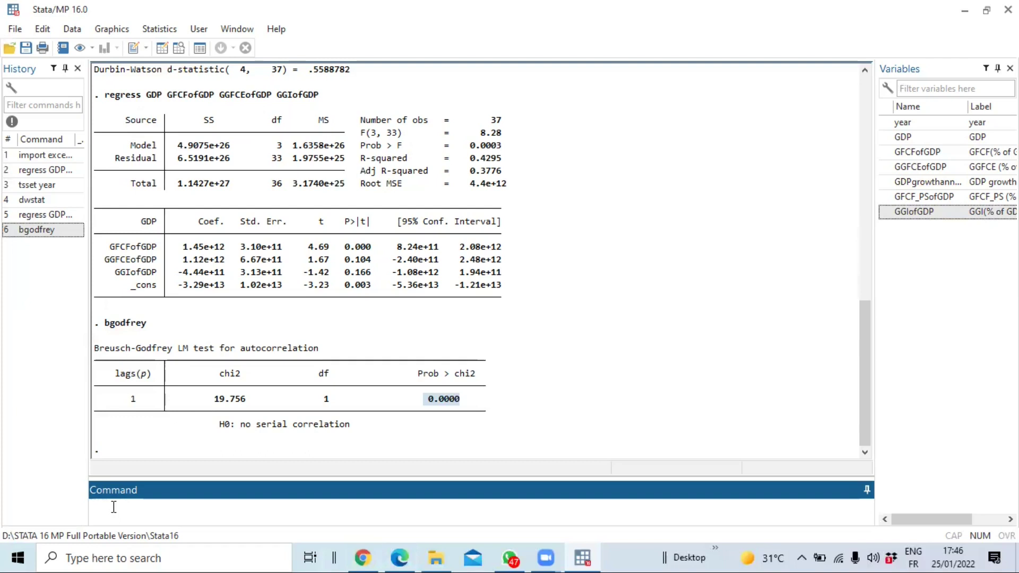
{"action": "type", "text": "regress"}
{"action": "double_click", "coordinate": [982, 139]}
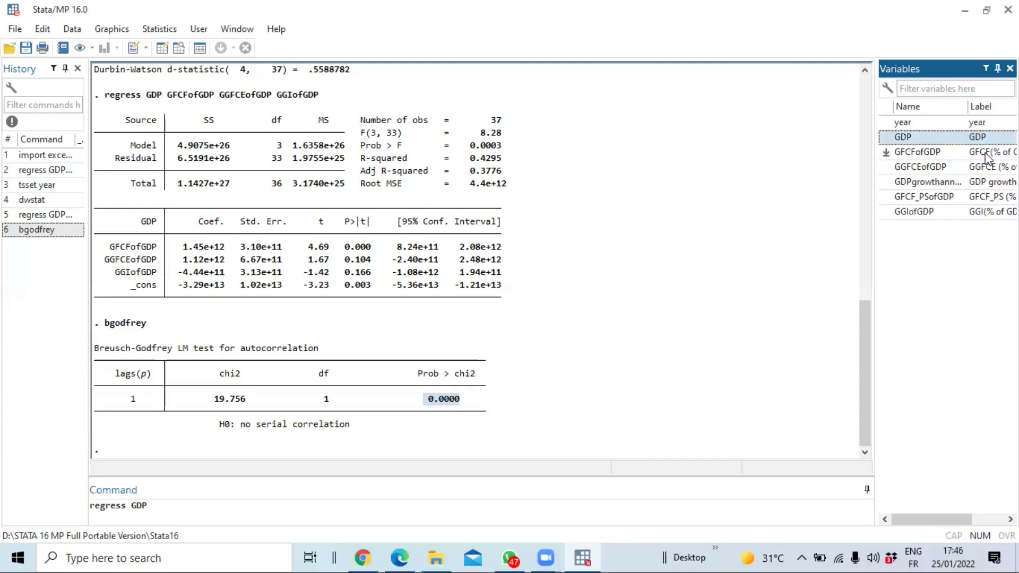
{"action": "double_click", "coordinate": [987, 154]}
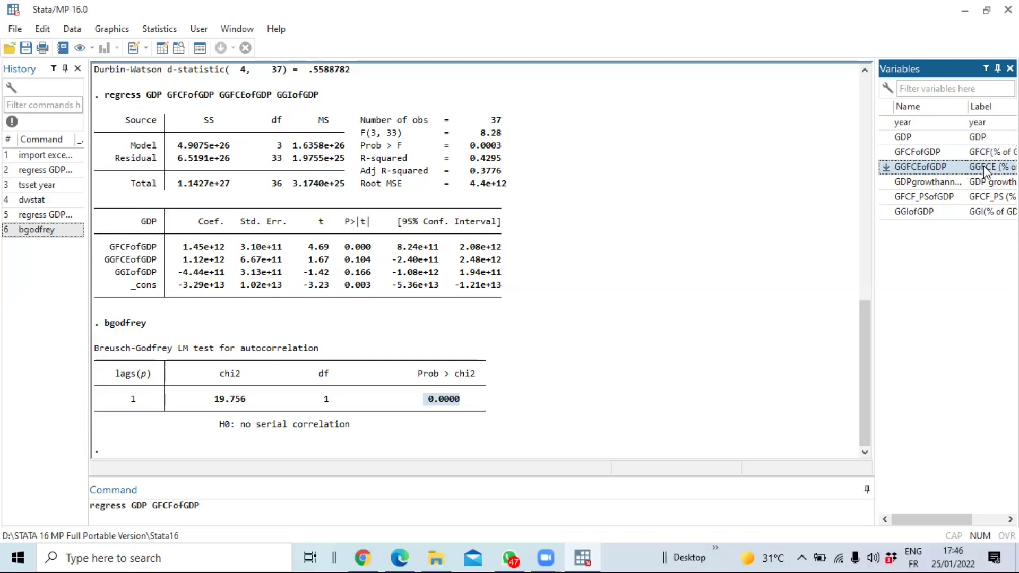
{"action": "double_click", "coordinate": [980, 167]}
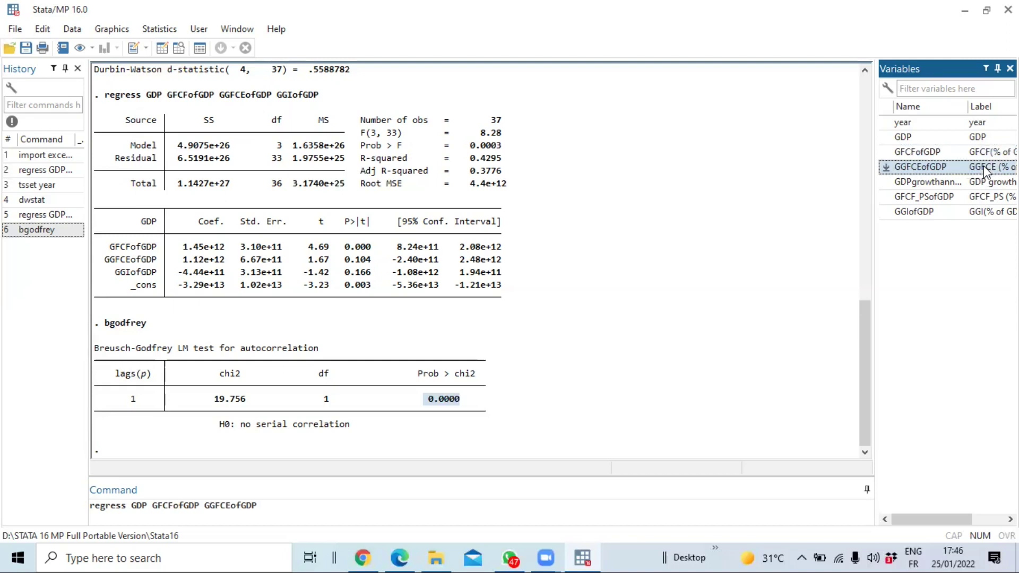
{"action": "double_click", "coordinate": [977, 211]}
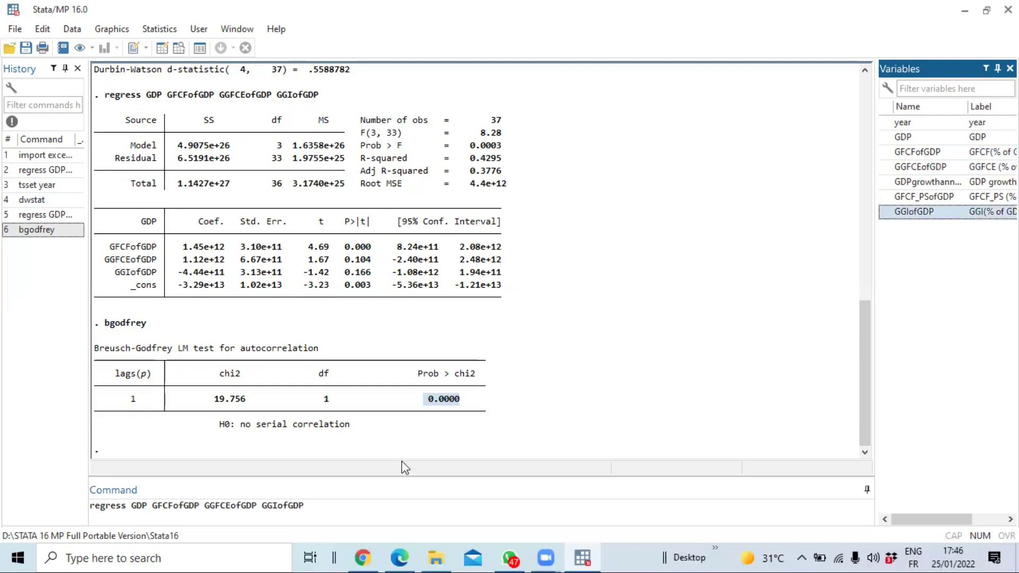
{"action": "key", "text": "Return"}
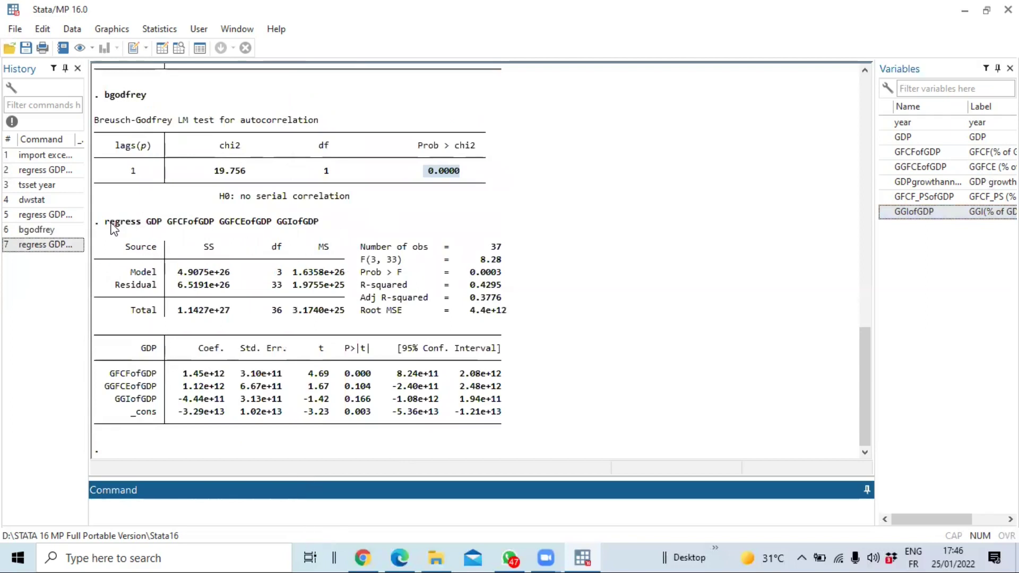
{"action": "left_click_drag", "start_coordinate": [104, 221], "coordinate": [486, 417]}
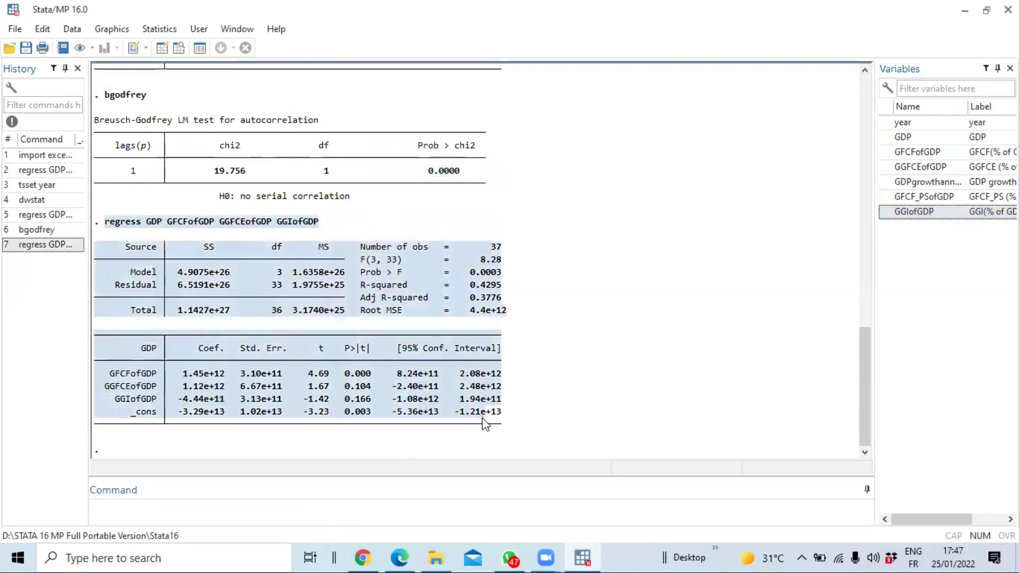
{"action": "left_click", "coordinate": [126, 505]}
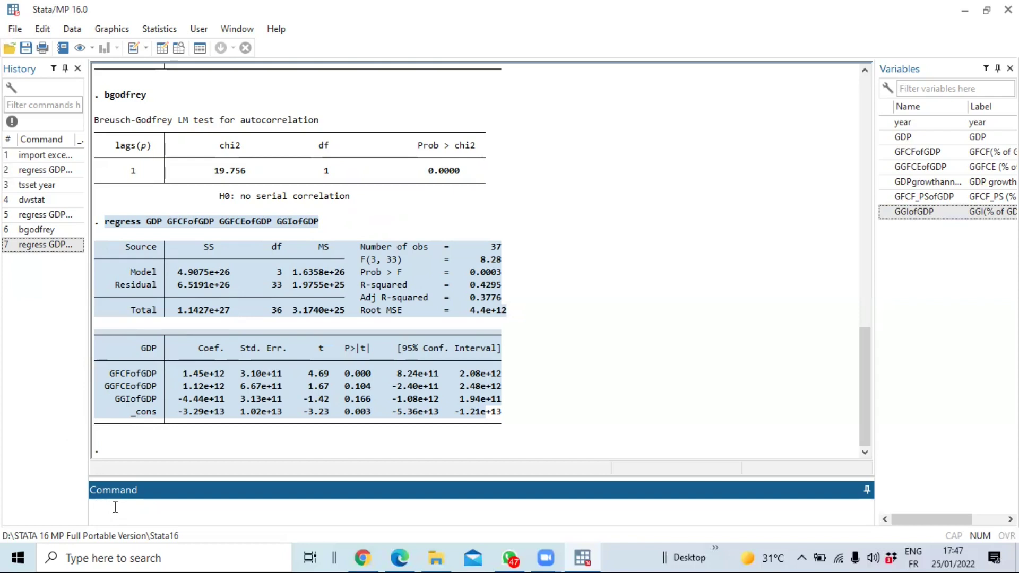
Run tsset year to declare year as the time variable (1982–2018, delta 1), highlighting year
{"action": "type", "text": "tsset"}
{"action": "double_click", "coordinate": [979, 124]}
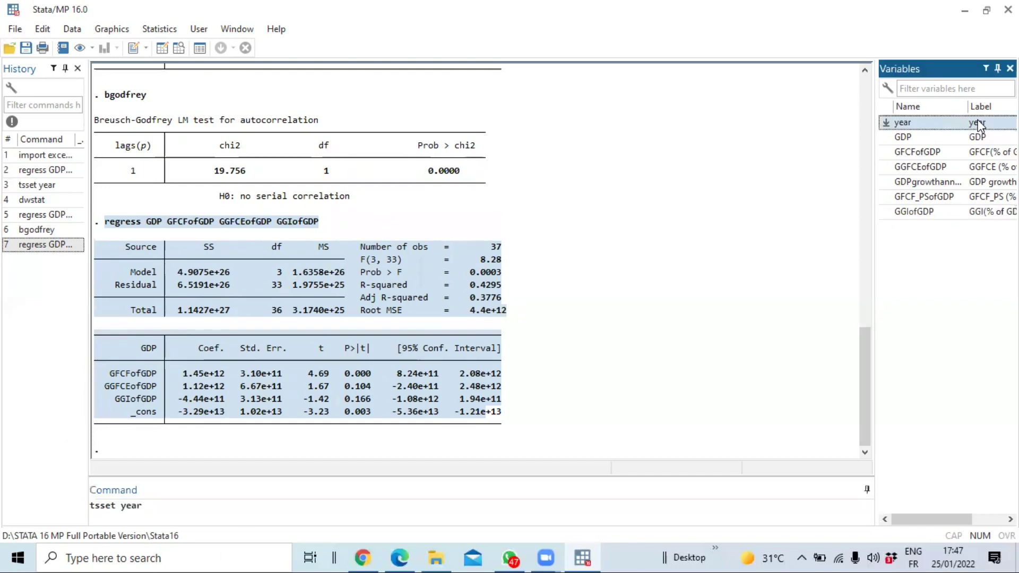
{"action": "key", "text": "Return"}
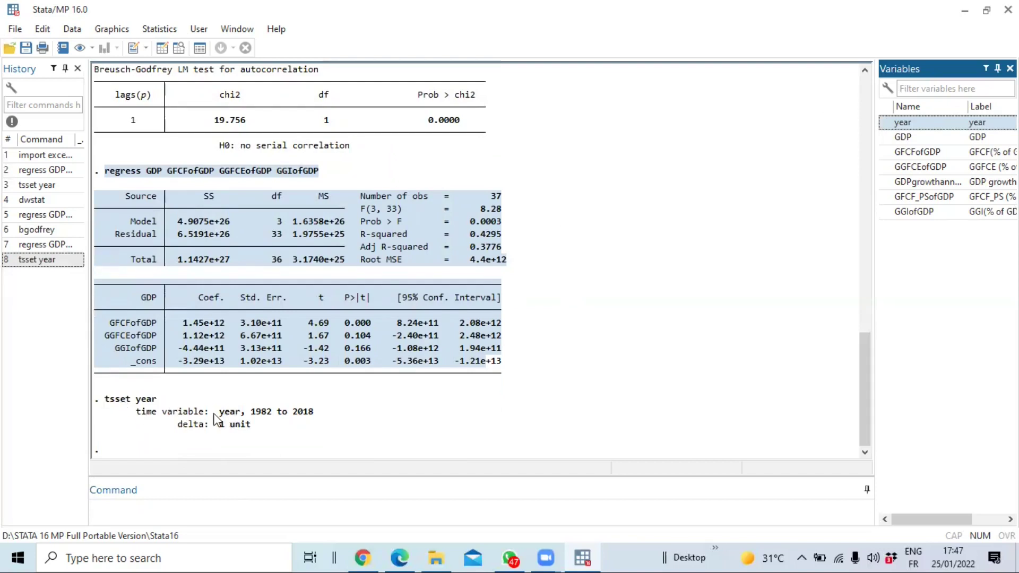
{"action": "left_click_drag", "start_coordinate": [214, 415], "coordinate": [245, 415]}
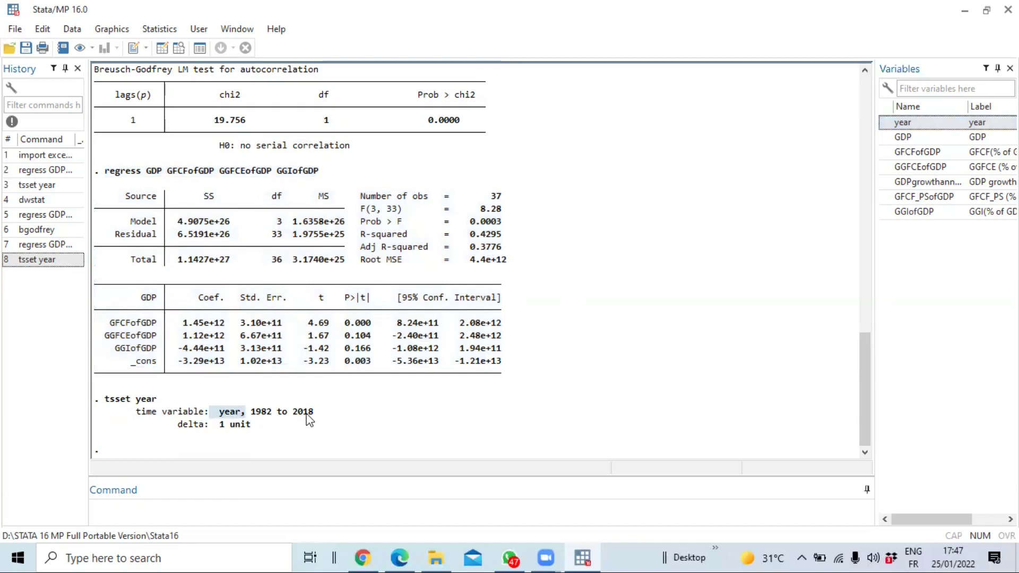
{"action": "left_click", "coordinate": [133, 507]}
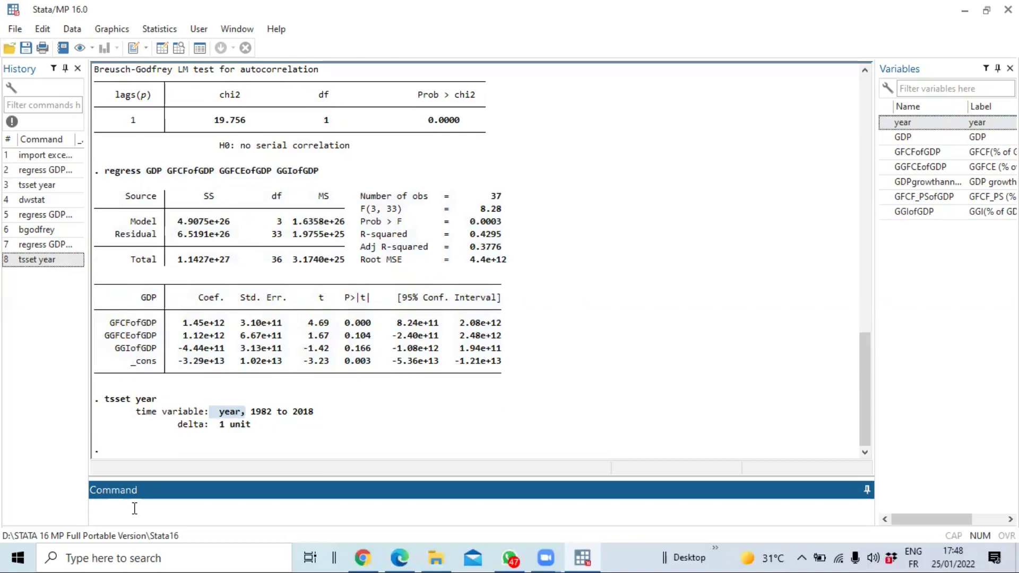
Run dwstat after correcting a mistyped command to get the Durbin-Watson statistic
{"action": "type", "text": "qwdw"}
{"action": "key", "text": "Insert"}
{"action": "key", "text": "BackSpace"}
{"action": "key", "text": "BackSpace"}
{"action": "key", "text": "BackSpace"}
{"action": "type", "text": "dwstat"}
{"action": "key", "text": "Return"}
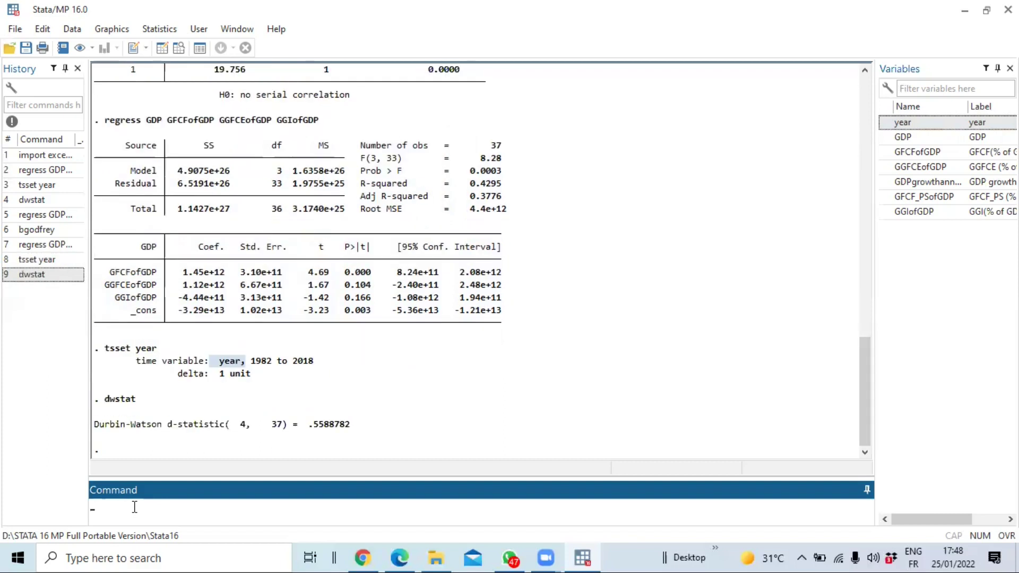
Highlight the d-statistic .5588782 and its (4, 37) parameter and observation counts
{"action": "left_click_drag", "start_coordinate": [357, 427], "coordinate": [304, 424]}
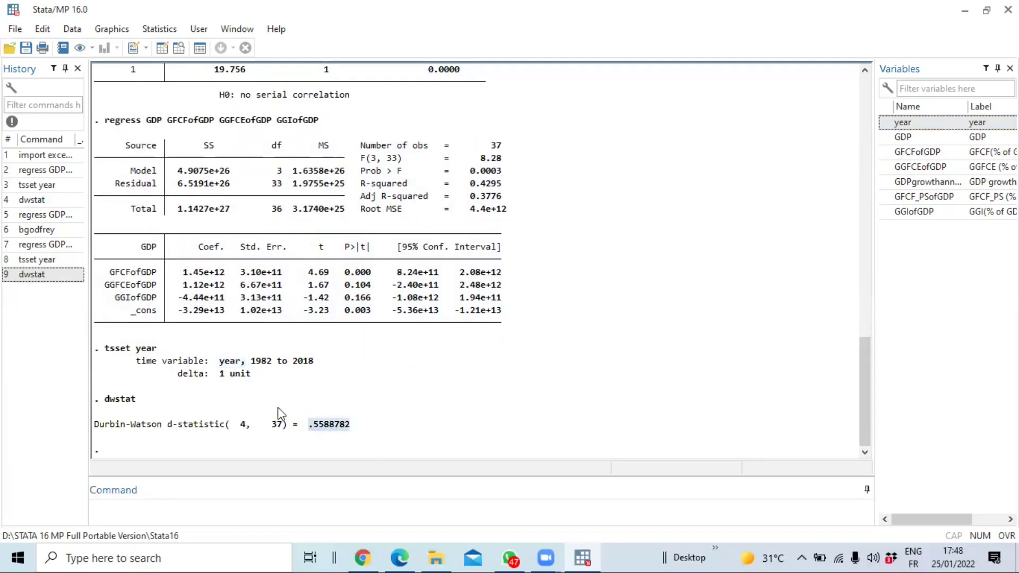
{"action": "left_click_drag", "start_coordinate": [231, 426], "coordinate": [288, 427]}
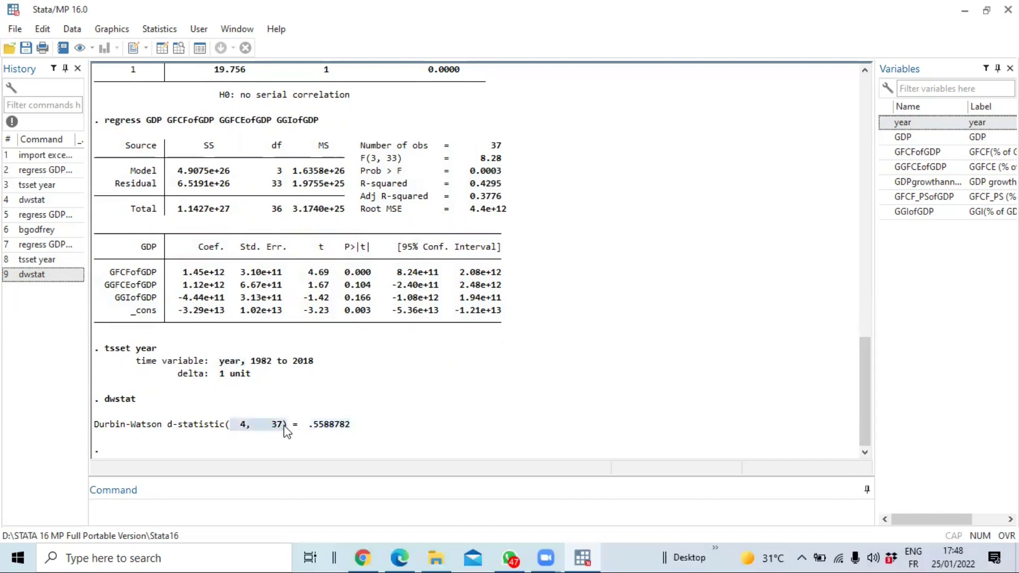
{"action": "double_click", "coordinate": [241, 428]}
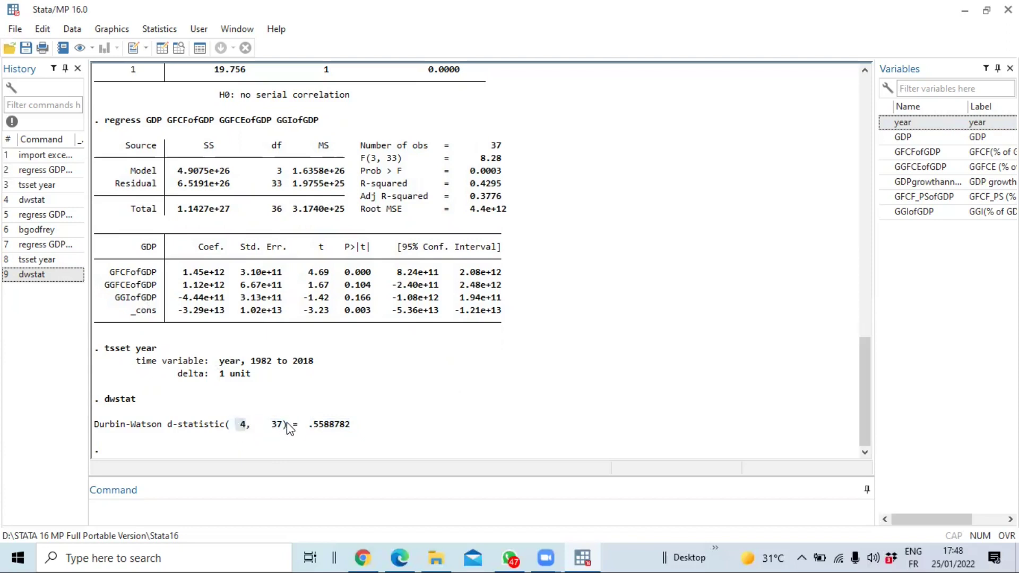
{"action": "double_click", "coordinate": [273, 428]}
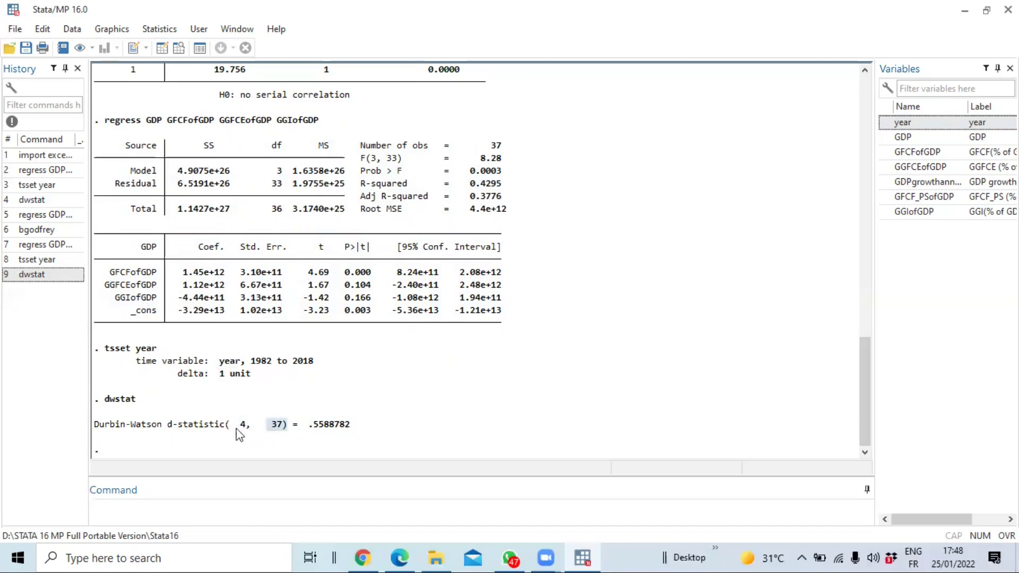
Open the DW.pdf critical-value table in Edge and locate the k = 4 column
{"action": "left_click", "coordinate": [408, 557]}
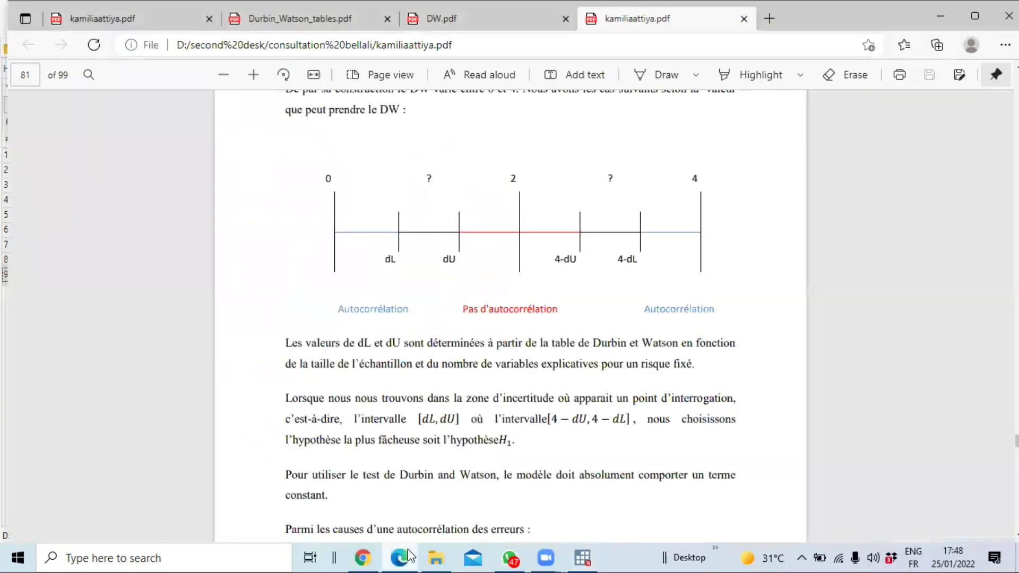
{"action": "left_click", "coordinate": [456, 23]}
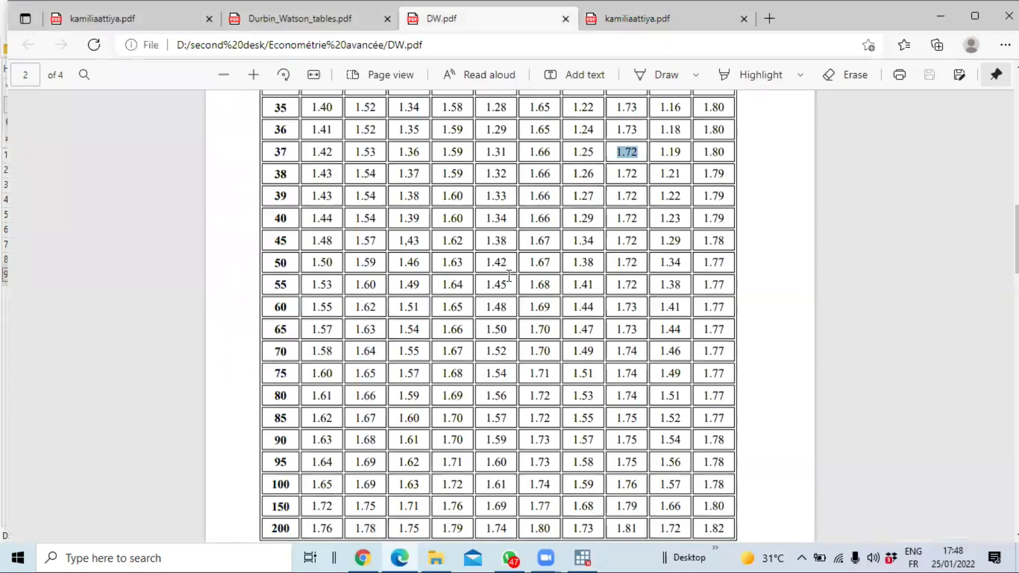
{"action": "scroll", "coordinate": [508, 276], "scroll_direction": "up", "scroll_amount": 20}
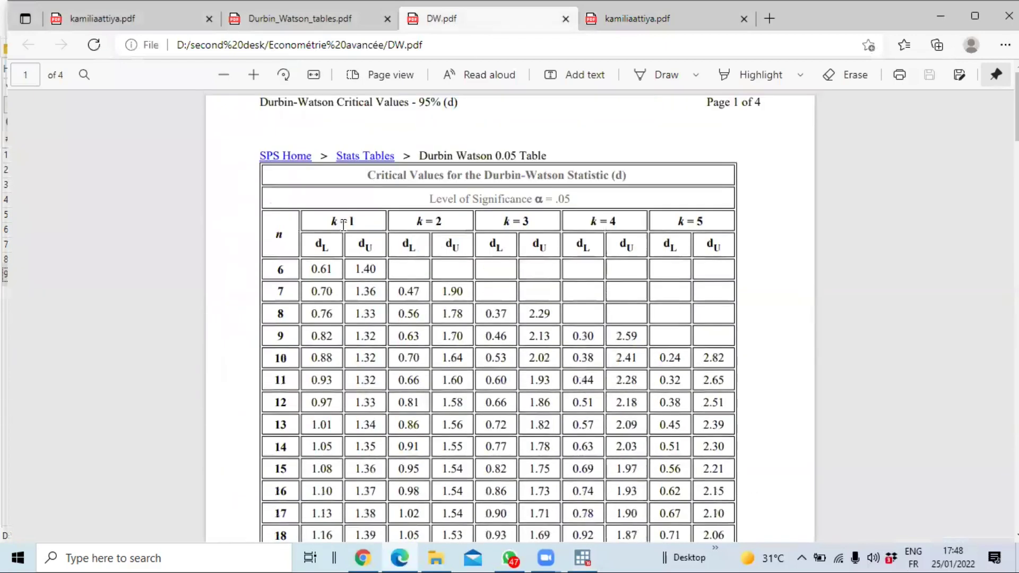
{"action": "left_click_drag", "start_coordinate": [325, 222], "coordinate": [623, 236]}
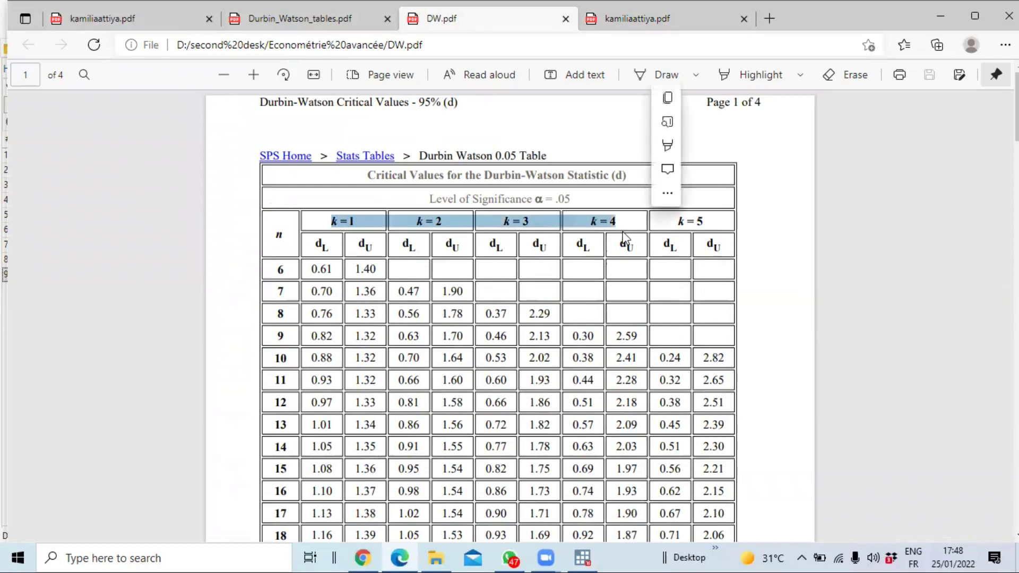
{"action": "left_click", "coordinate": [614, 221]}
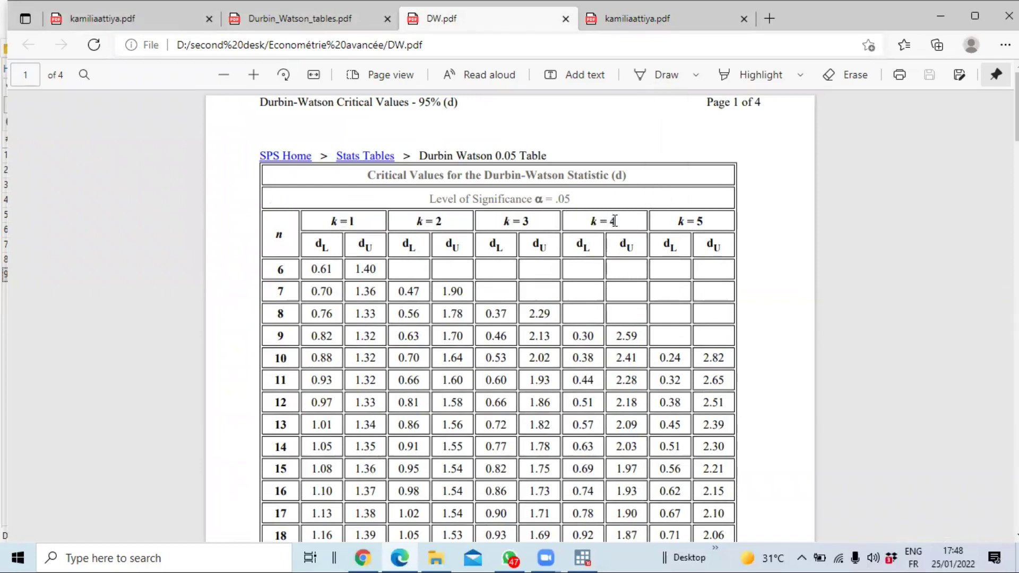
Read dL 1.25 and dU 1.72 in row n = 37, then return to kamiliattiya.pdf page 81
{"action": "scroll", "coordinate": [290, 296], "scroll_direction": "down", "scroll_amount": 3}
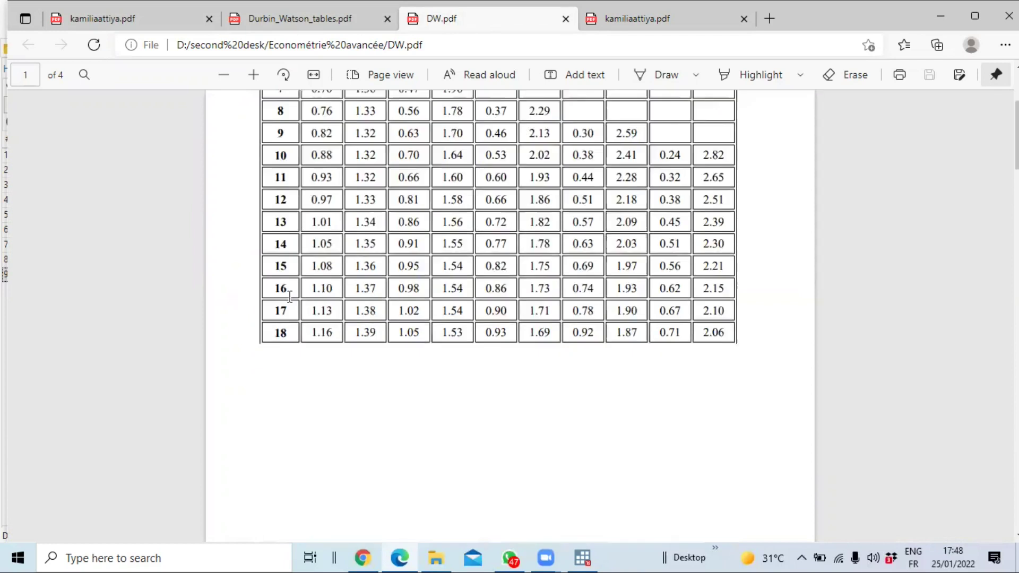
{"action": "scroll", "coordinate": [290, 296], "scroll_direction": "down", "scroll_amount": 10}
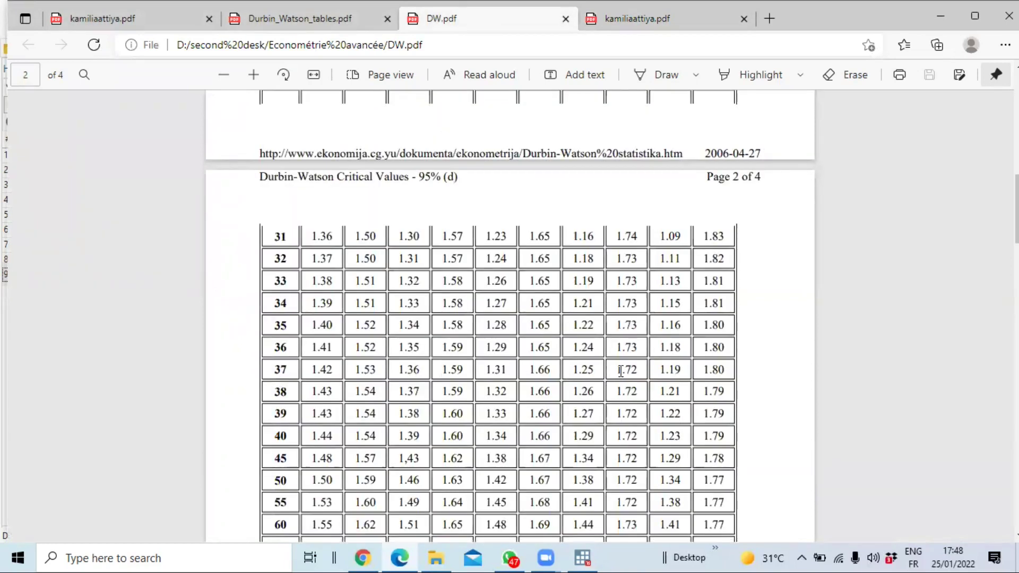
{"action": "left_click_drag", "start_coordinate": [573, 370], "coordinate": [643, 368]}
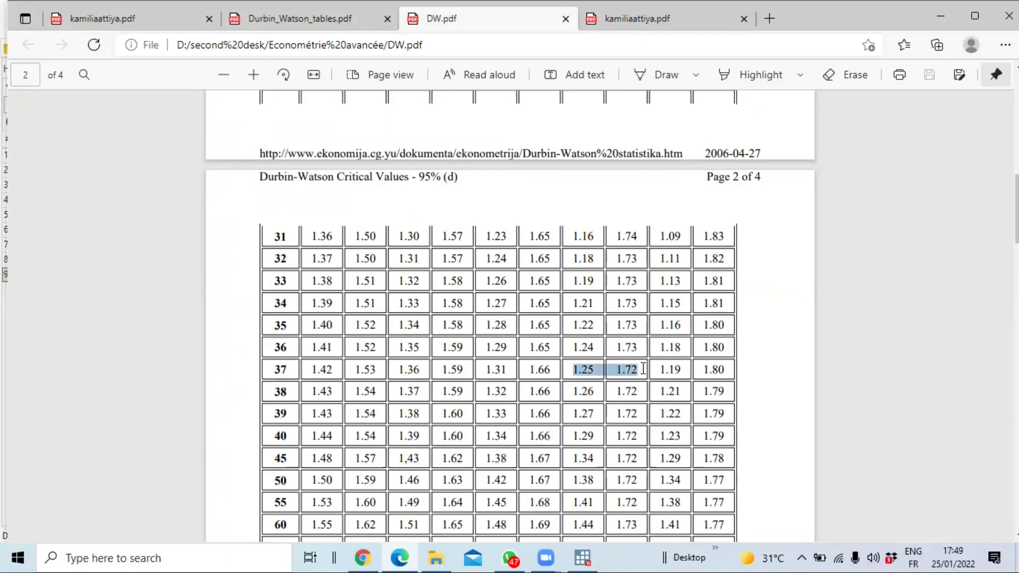
{"action": "left_click", "coordinate": [620, 370]}
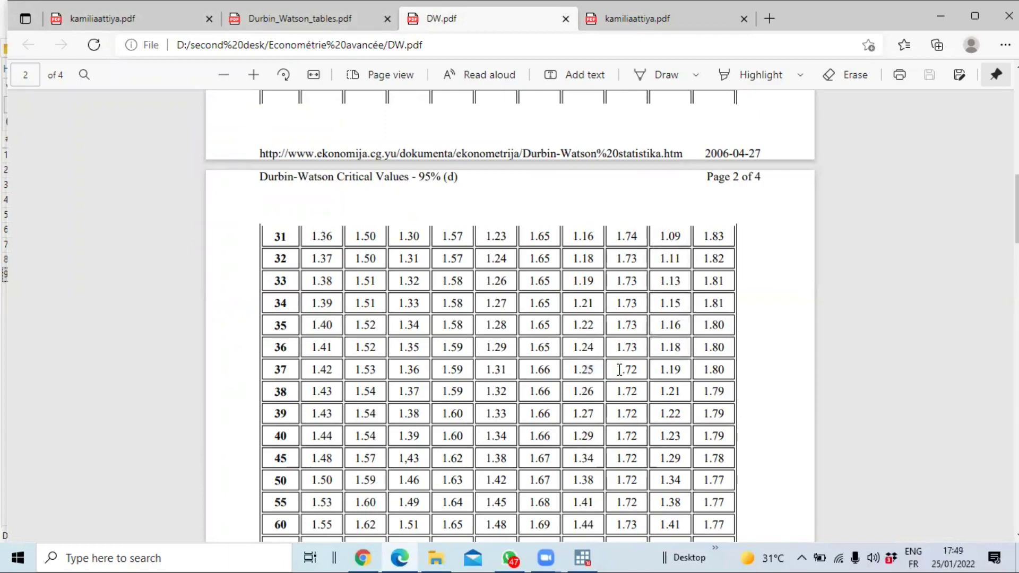
{"action": "left_click_drag", "start_coordinate": [616, 370], "coordinate": [631, 371]}
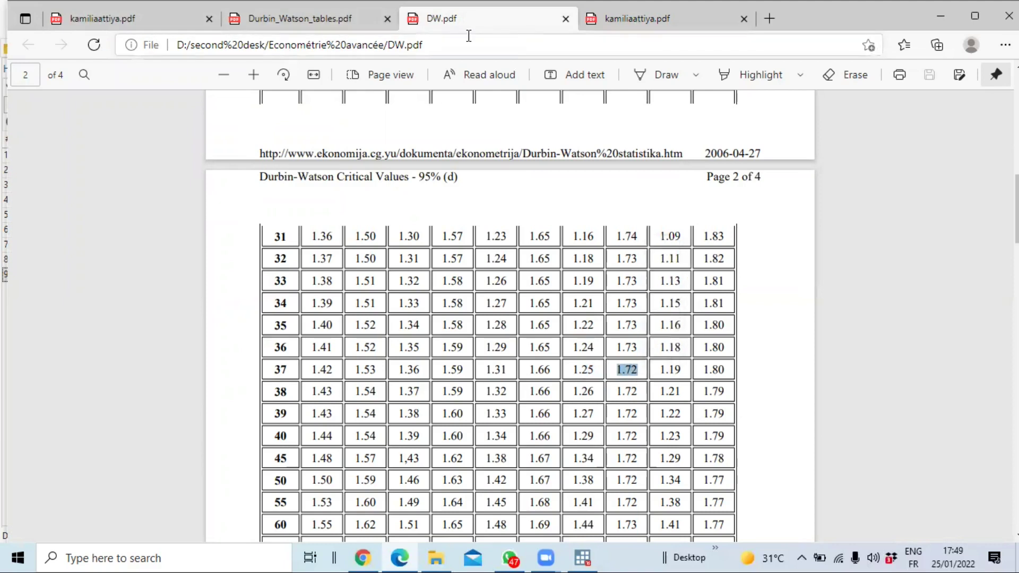
{"action": "left_click", "coordinate": [610, 21]}
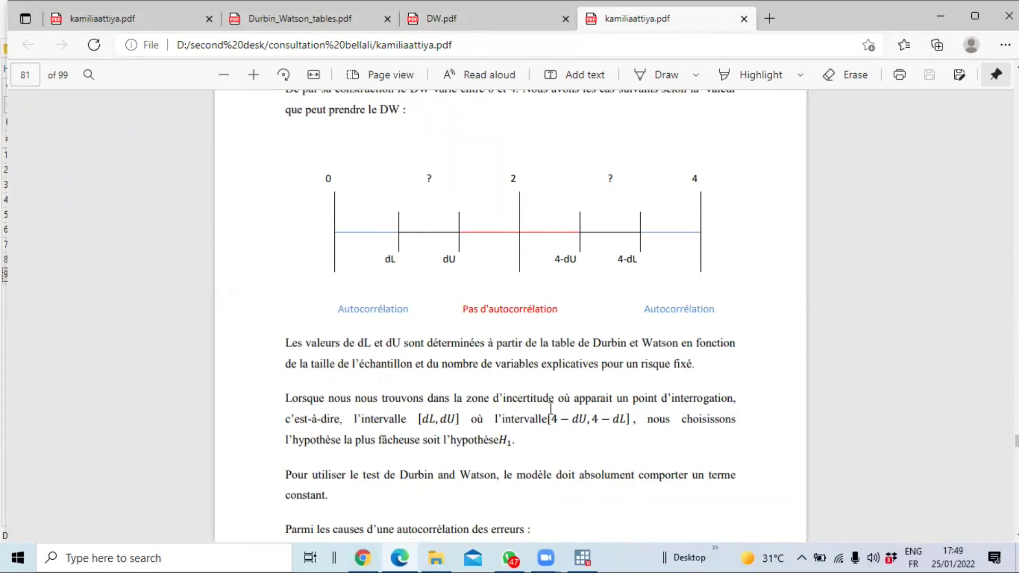
Highlight the d-statistic .5588782 in Stata, then return to the decision-zone notes in Edge
{"action": "left_click", "coordinate": [587, 555]}
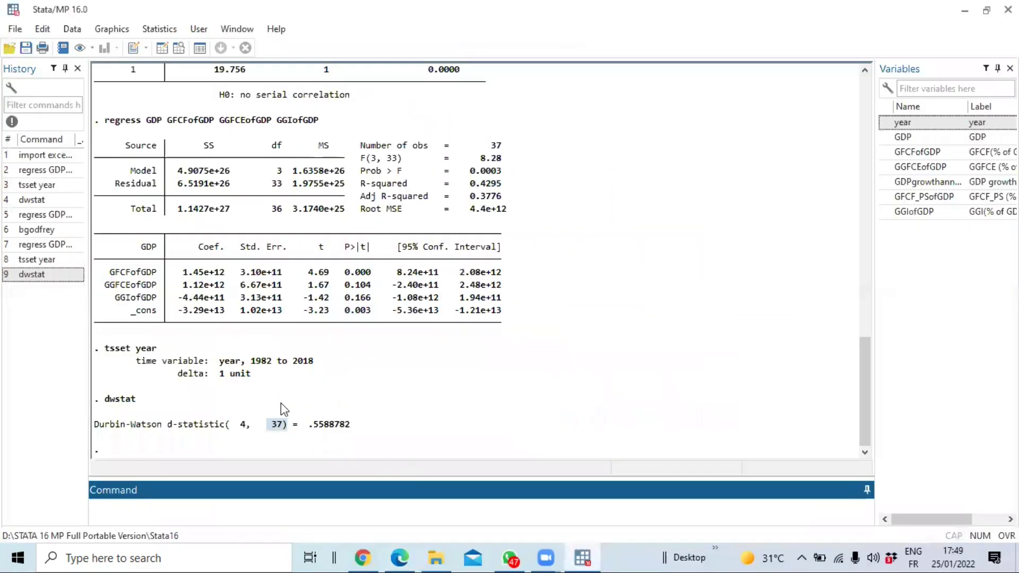
{"action": "left_click_drag", "start_coordinate": [306, 424], "coordinate": [341, 428]}
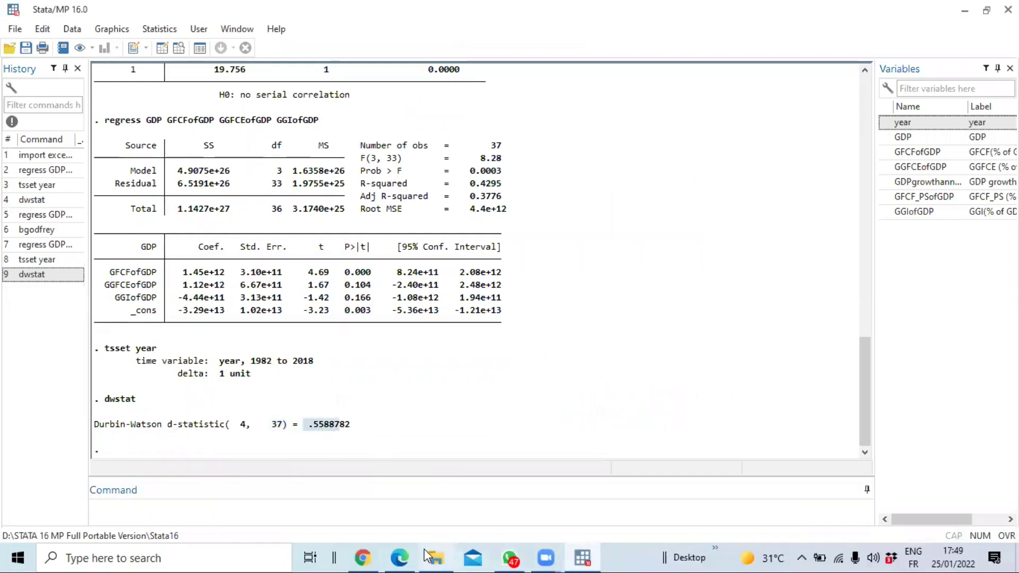
{"action": "left_click", "coordinate": [399, 558]}
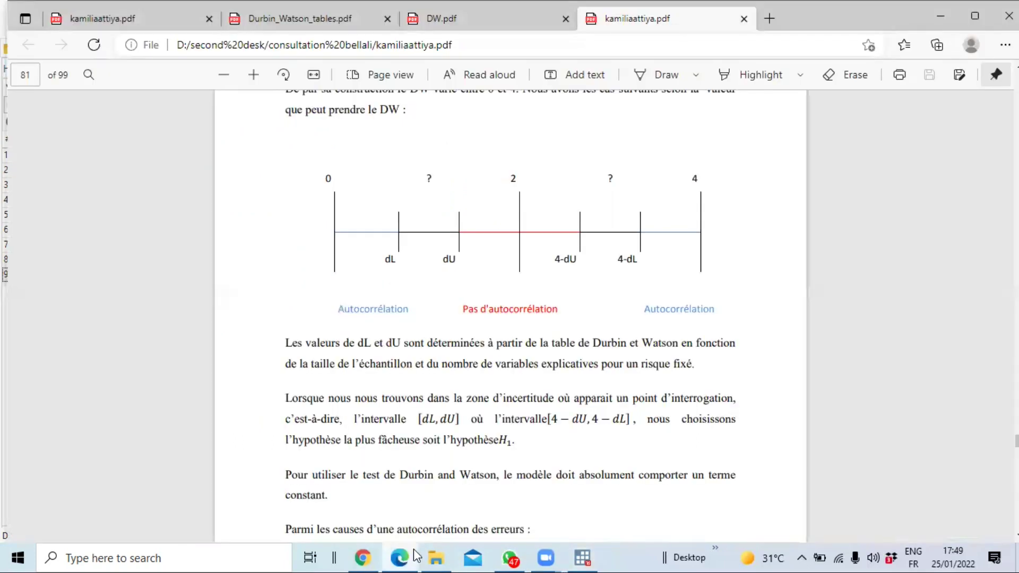
Recheck row 37's dU 1.72 in the DW table, then go back to Stata's output
{"action": "left_click", "coordinate": [468, 12]}
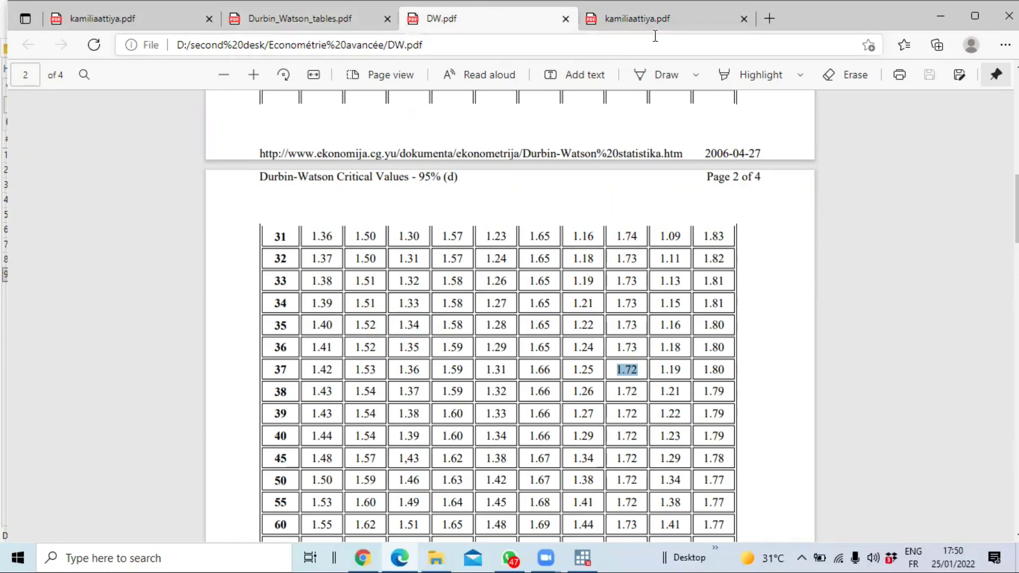
{"action": "left_click", "coordinate": [583, 556]}
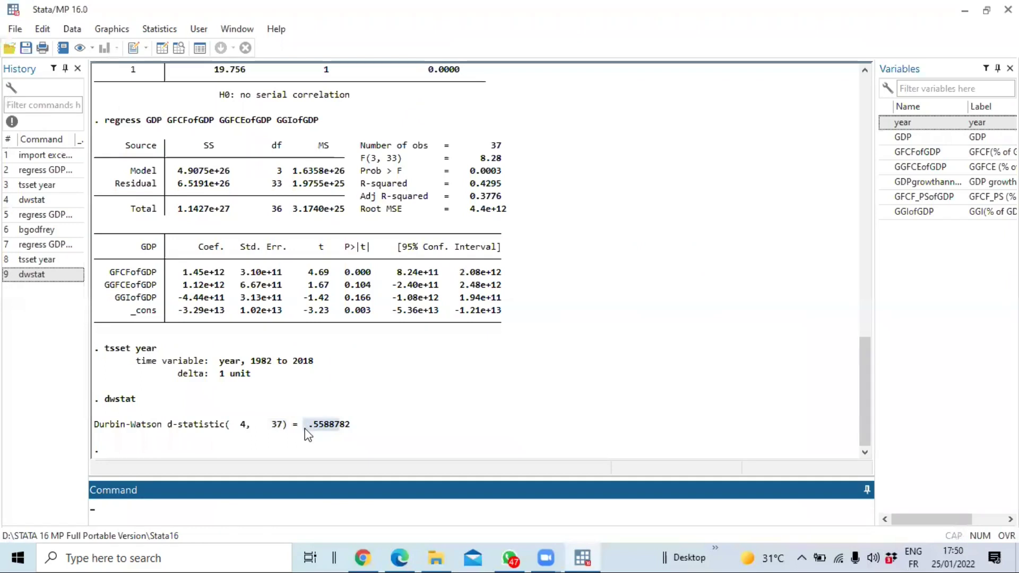
{"action": "left_click_drag", "start_coordinate": [300, 430], "coordinate": [372, 439]}
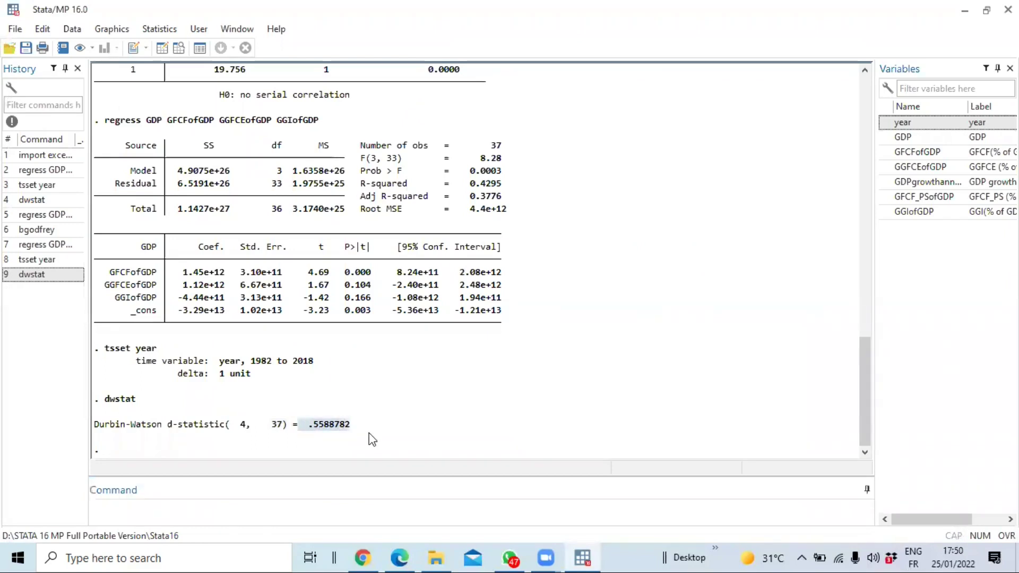